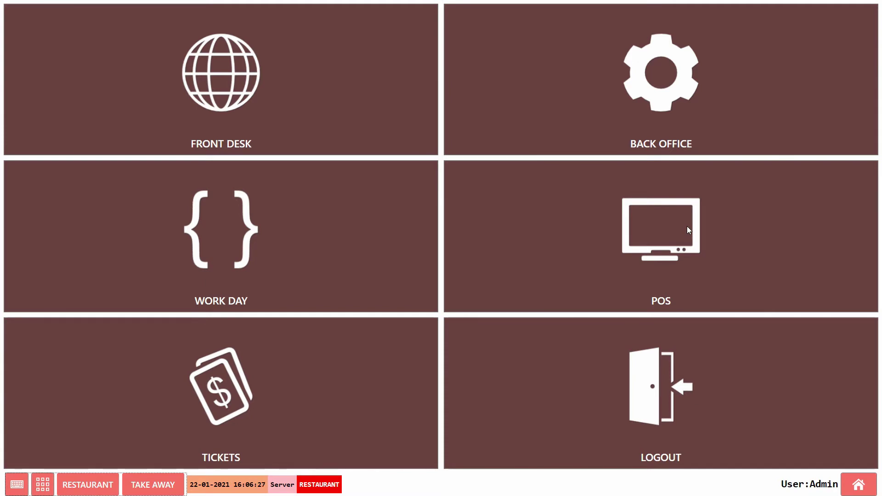
Step: Go to the Back Office Ticket Tag list via the Tickets menu
{"action": "left_click", "coordinate": [638, 69]}
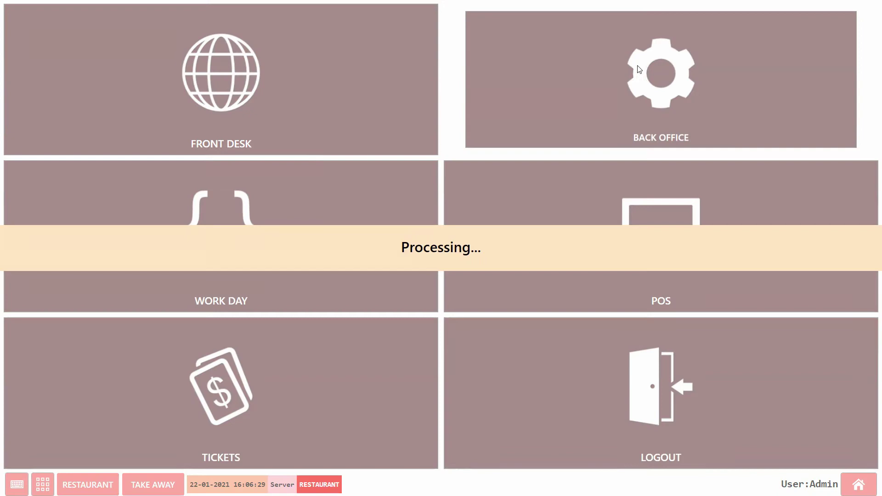
{"action": "left_click", "coordinate": [154, 11]}
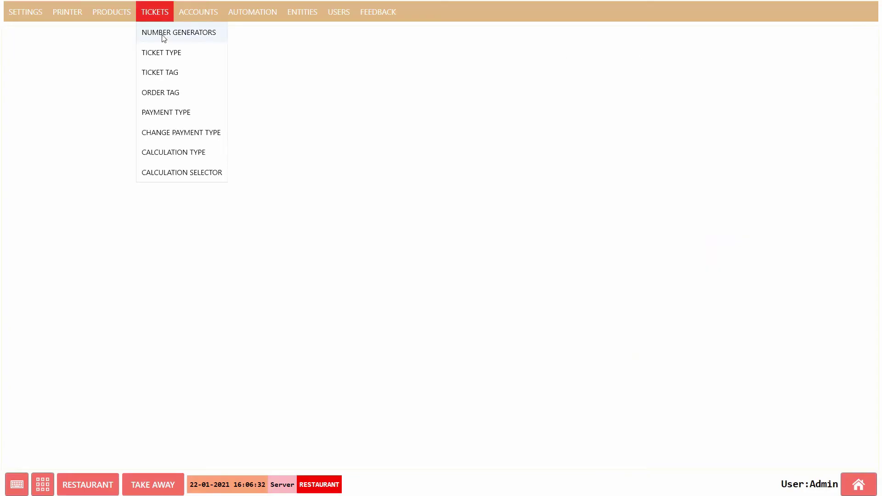
{"action": "left_click", "coordinate": [168, 72]}
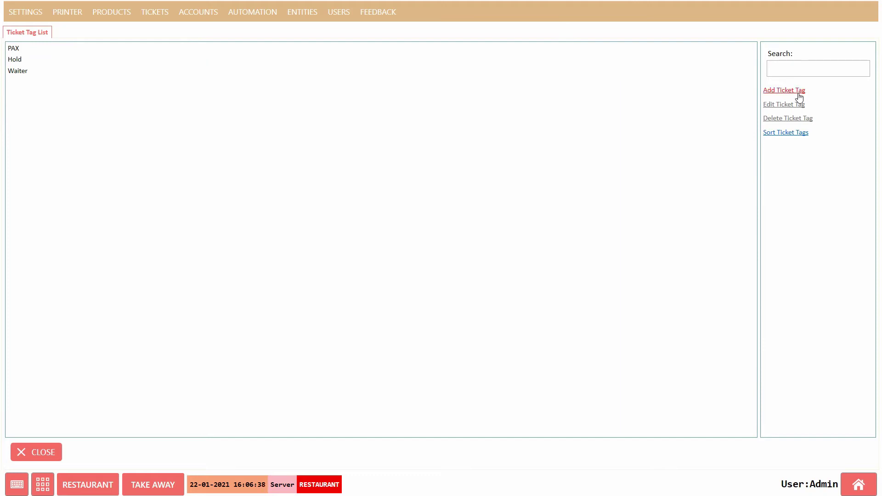
Step: Add ticket tag 'Waiter List' with Selection Required and Ask Before Creating Ticket on, Alphanumeric type
{"action": "left_click", "coordinate": [784, 90]}
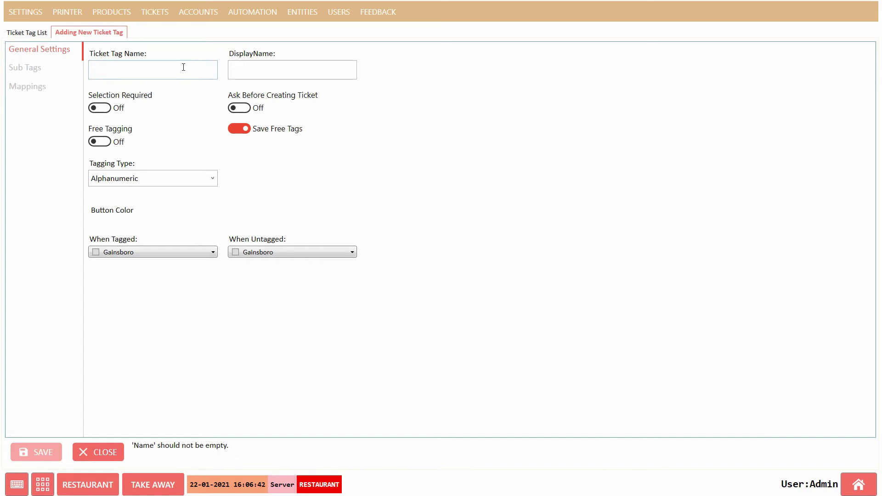
{"action": "type", "text": "W"}
{"action": "type", "text": "aiter "}
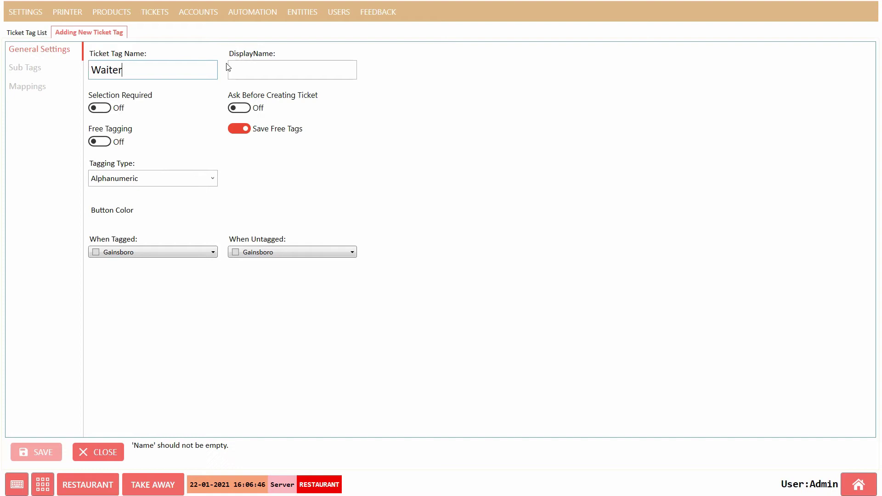
{"action": "type", "text": "Li"}
{"action": "type", "text": "st"}
{"action": "left_click", "coordinate": [100, 108]}
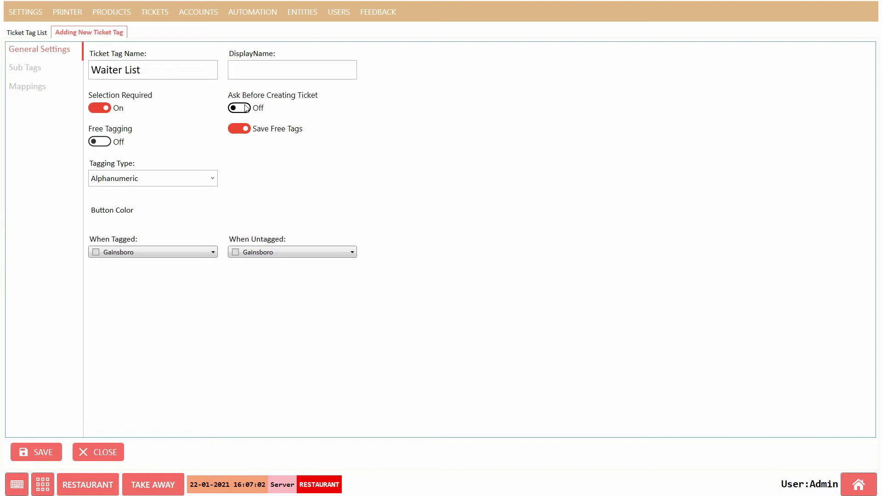
{"action": "left_click", "coordinate": [242, 108]}
{"action": "left_click", "coordinate": [212, 179]}
{"action": "left_click", "coordinate": [193, 213]}
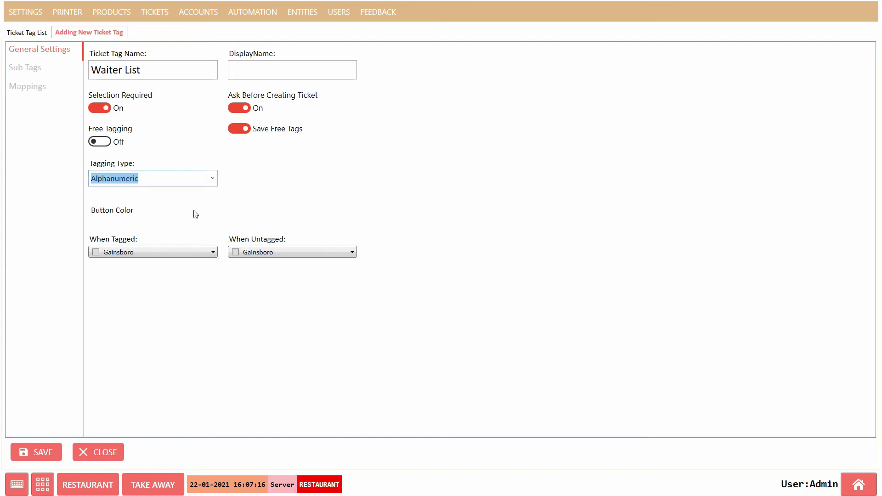
{"action": "left_click", "coordinate": [196, 251]}
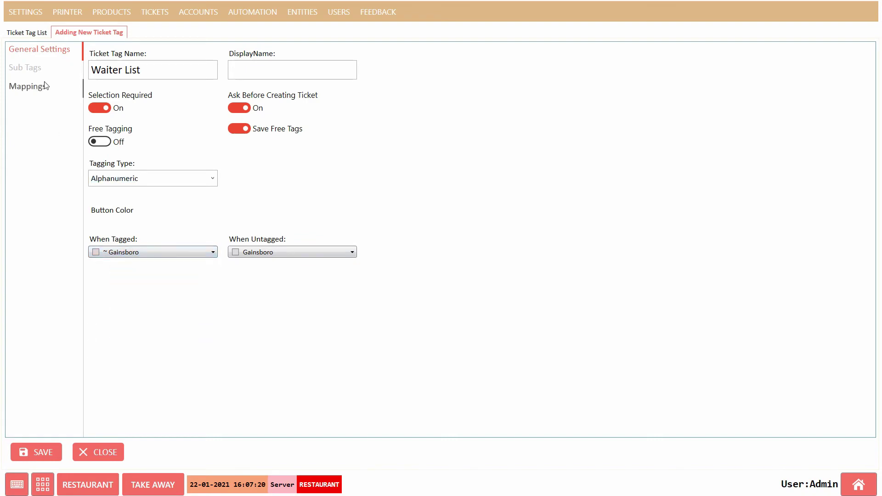
Step: Add sub tags Waiter 1 (alias Ali) and Waiter 2 (alias Sara)
{"action": "left_click", "coordinate": [43, 70]}
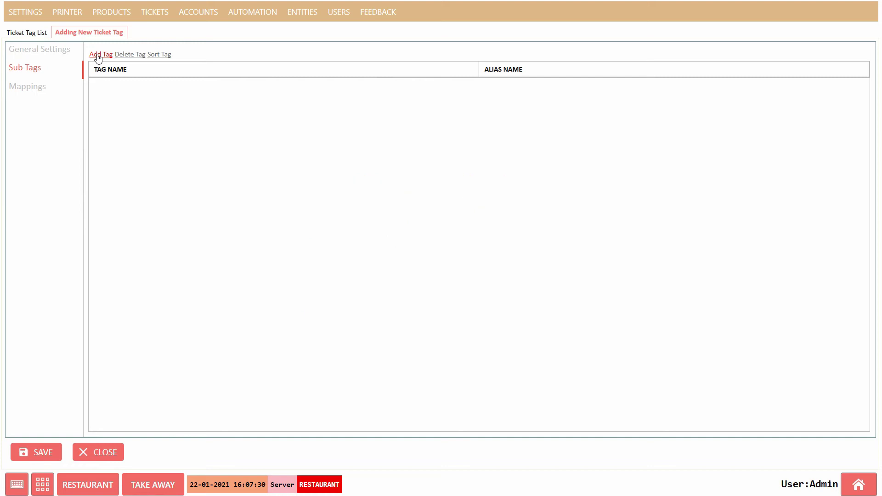
{"action": "left_click", "coordinate": [98, 56]}
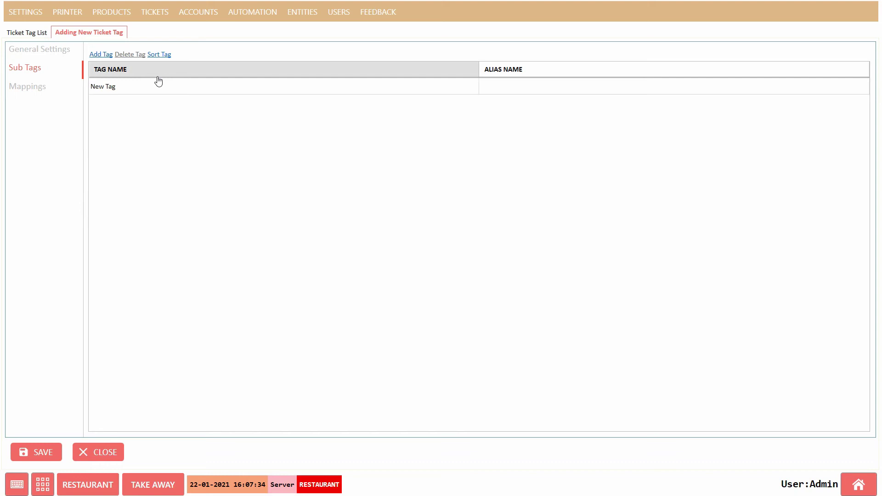
{"action": "double_click", "coordinate": [150, 86]}
{"action": "type", "text": "Wai"}
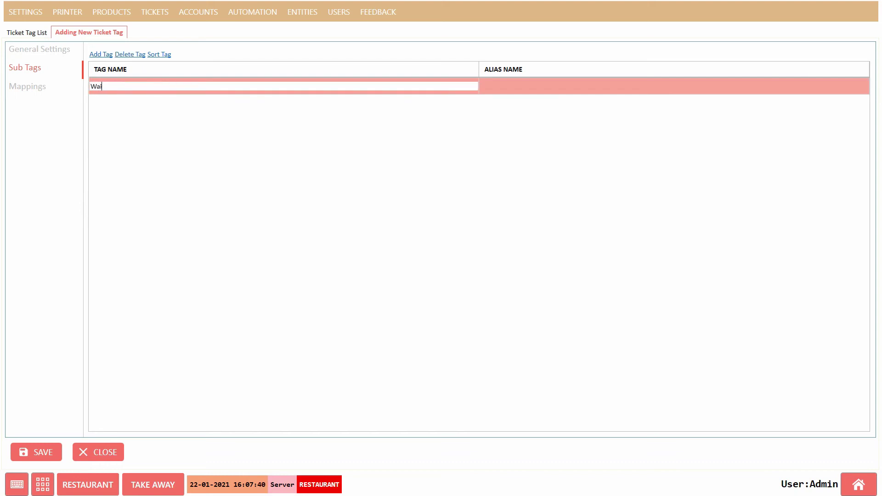
{"action": "type", "text": "ter 1"}
{"action": "left_click", "coordinate": [552, 86]}
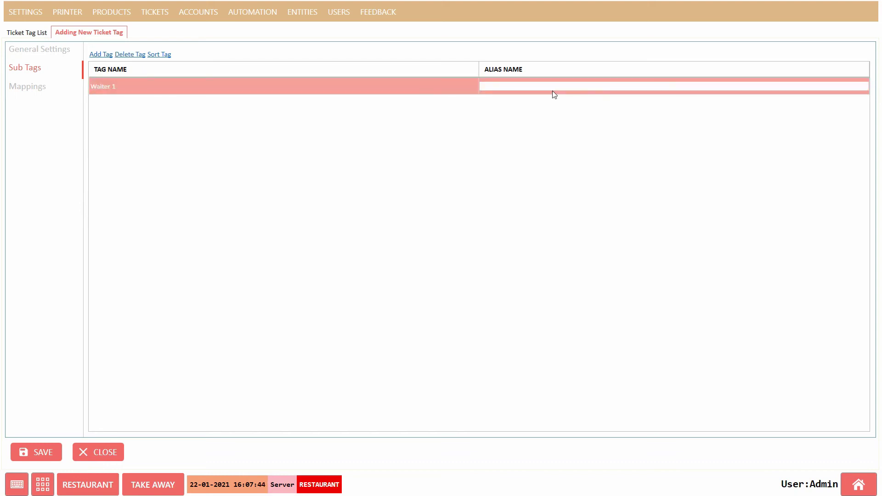
{"action": "type", "text": "Ali"}
{"action": "key", "text": "Return"}
{"action": "left_click", "coordinate": [101, 56]}
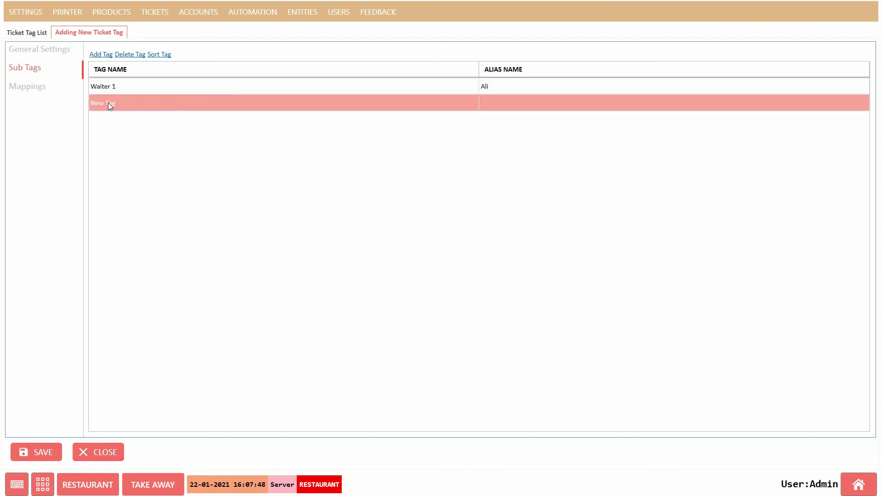
{"action": "double_click", "coordinate": [111, 103]}
{"action": "type", "text": "Waiter 2"}
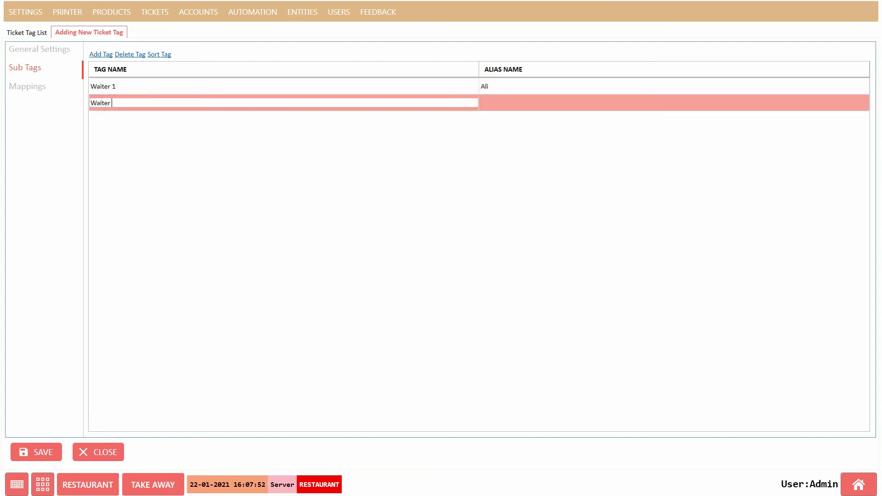
{"action": "left_click", "coordinate": [558, 103]}
{"action": "type", "text": "S"}
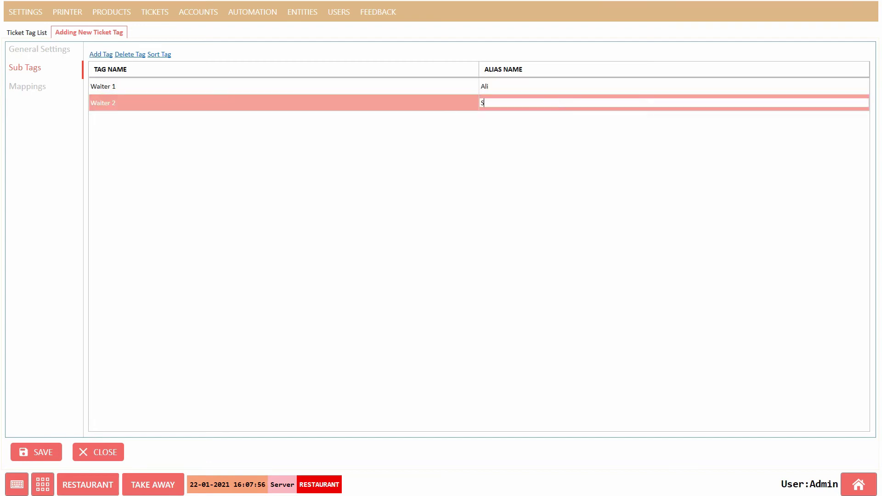
{"action": "type", "text": "ara"}
{"action": "key", "text": "Return"}
Step: Add sub tags Waiter 3 (alias Sam) and Waiter 4 (alias Rock)
{"action": "left_click", "coordinate": [101, 54]}
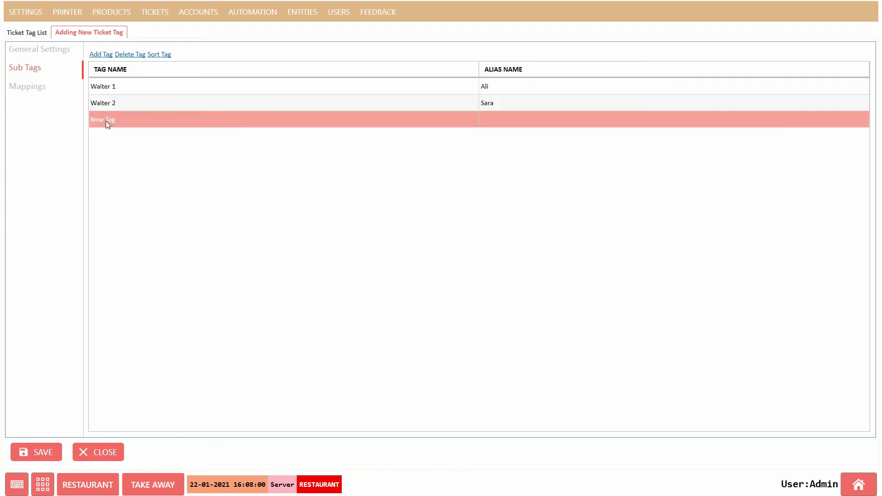
{"action": "double_click", "coordinate": [106, 120]}
{"action": "type", "text": "aiter "}
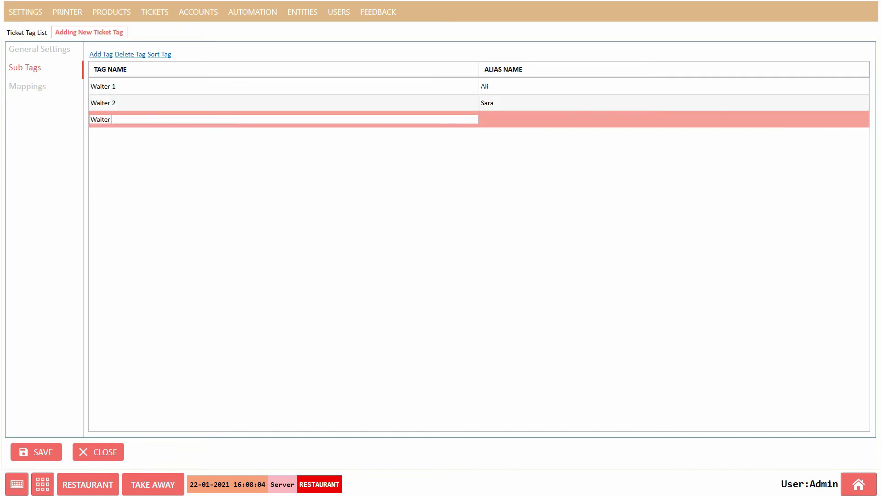
{"action": "type", "text": "3"}
{"action": "key", "text": "Return"}
{"action": "double_click", "coordinate": [512, 119]}
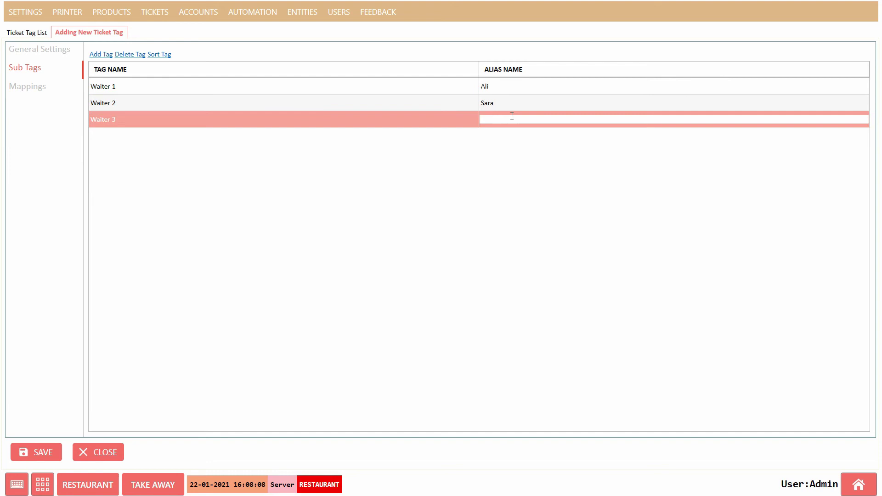
{"action": "type", "text": "Sam"}
{"action": "key", "text": "Return"}
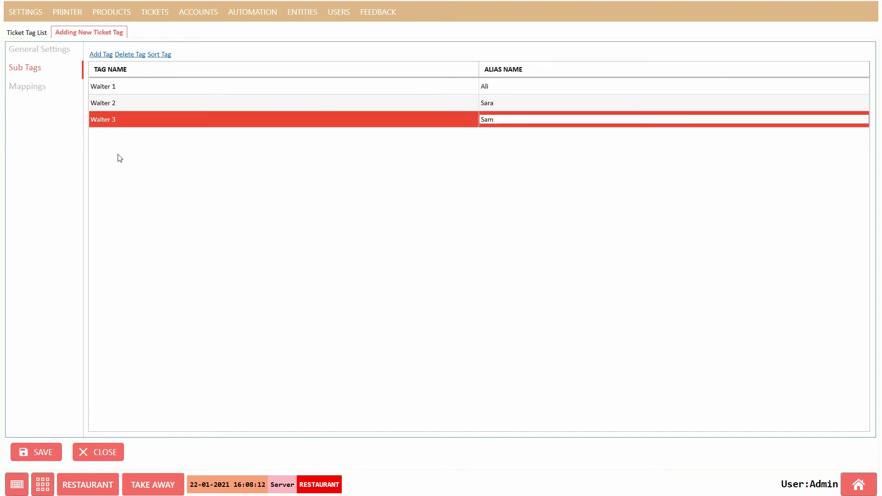
{"action": "left_click", "coordinate": [101, 54]}
{"action": "double_click", "coordinate": [110, 136]}
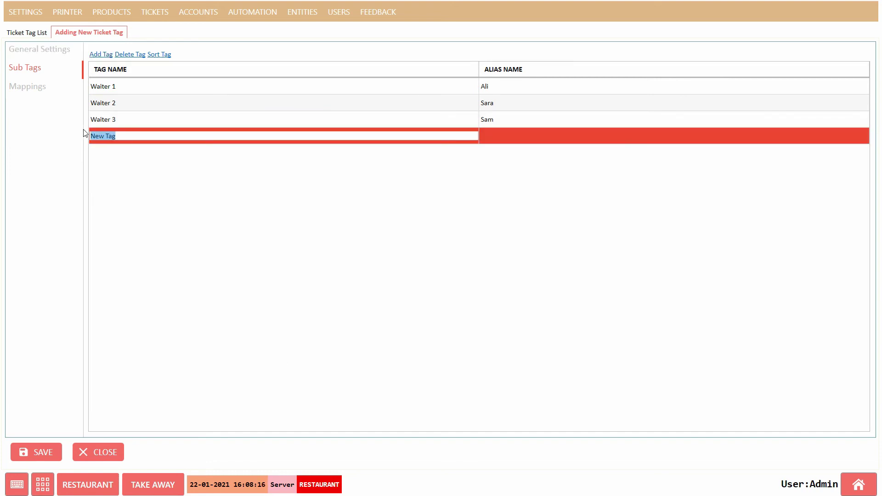
{"action": "type", "text": "Waiter 4"}
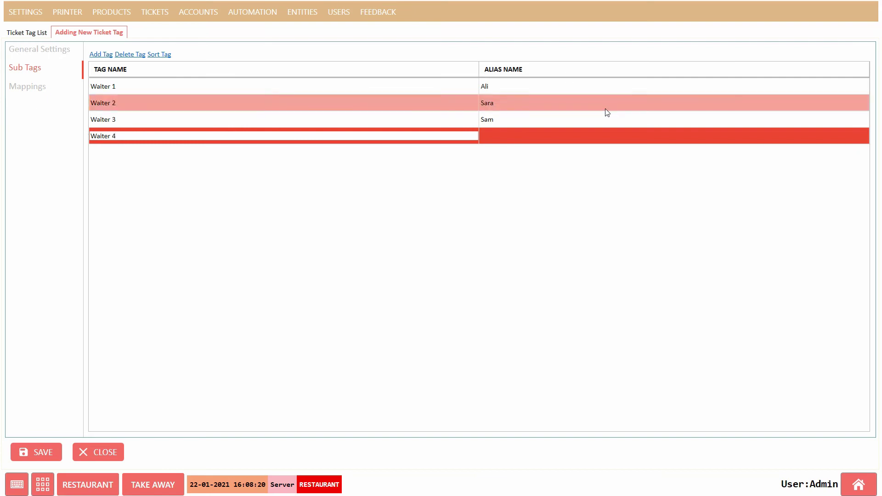
{"action": "left_click", "coordinate": [553, 134]}
{"action": "type", "text": "Rock"}
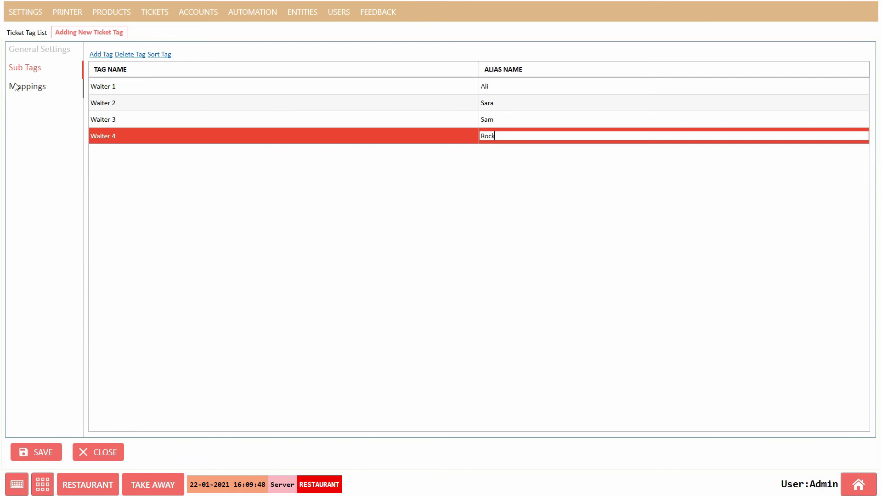
Step: Add a Mappings row with Department RESTAURANT and save the Waiter List tag
{"action": "left_click", "coordinate": [26, 87]}
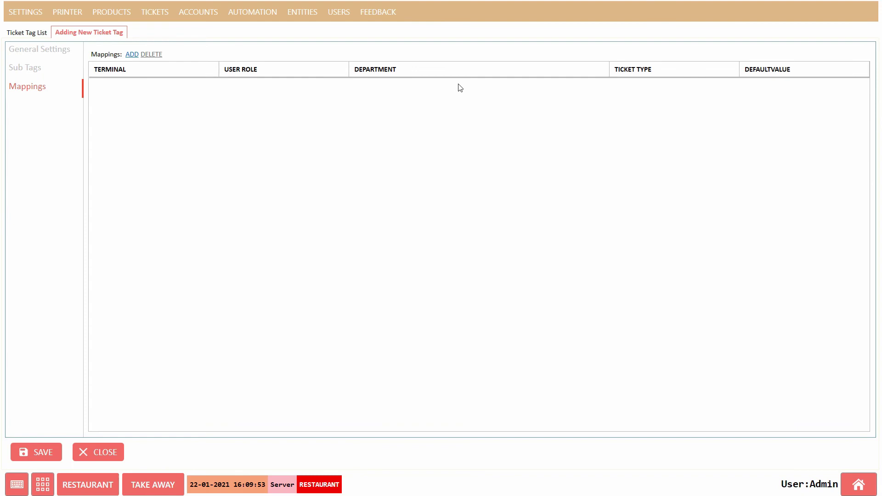
{"action": "left_click", "coordinate": [132, 55]}
{"action": "left_click", "coordinate": [353, 89]}
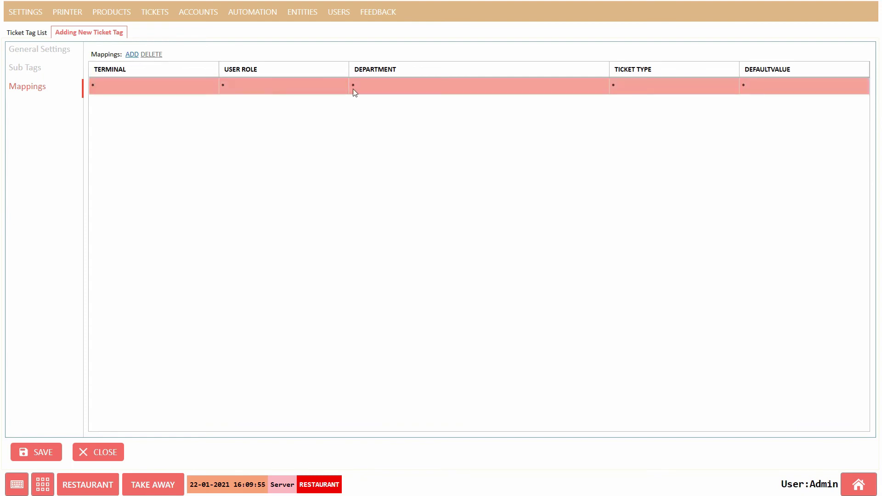
{"action": "left_click", "coordinate": [367, 88]}
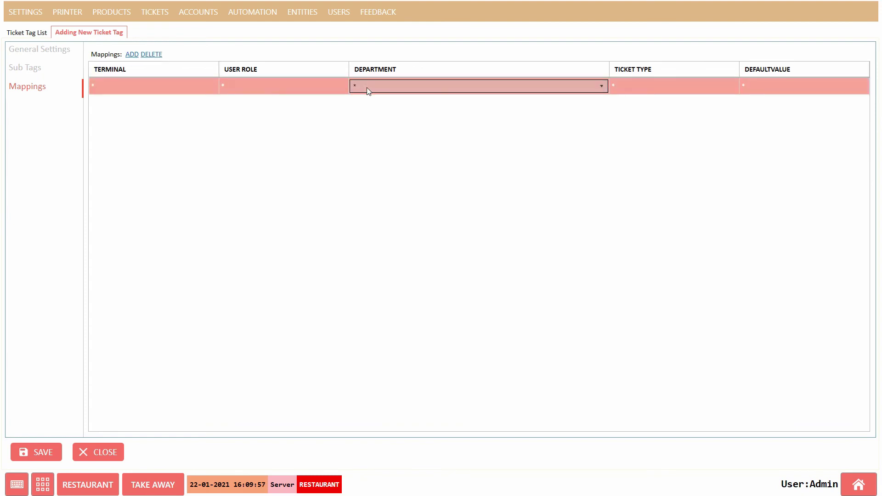
{"action": "left_click", "coordinate": [367, 88]}
{"action": "left_click", "coordinate": [380, 112]}
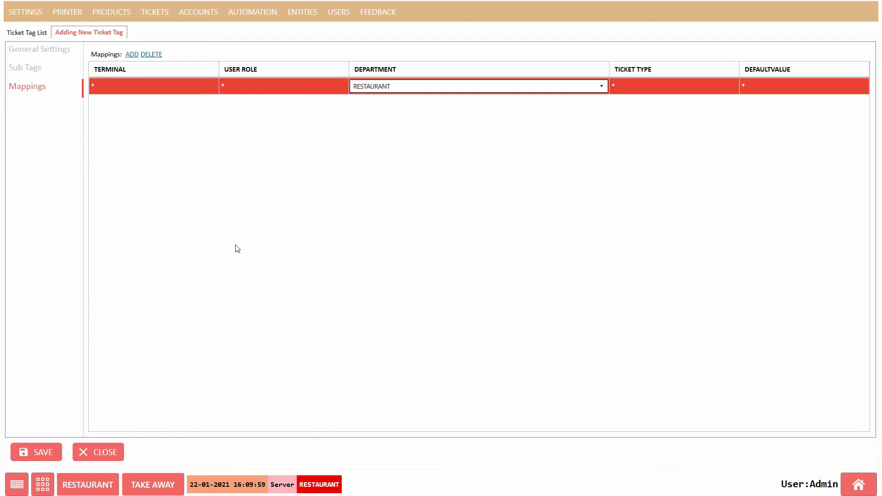
{"action": "left_click", "coordinate": [39, 448]}
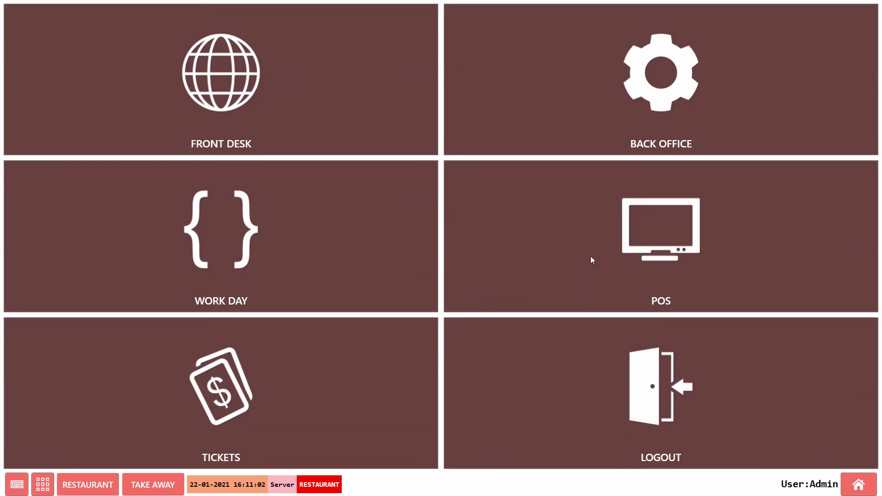
Step: Open a ticket for table 1 in POS, declining the QuickDine QR Code prompt
{"action": "left_click", "coordinate": [591, 256]}
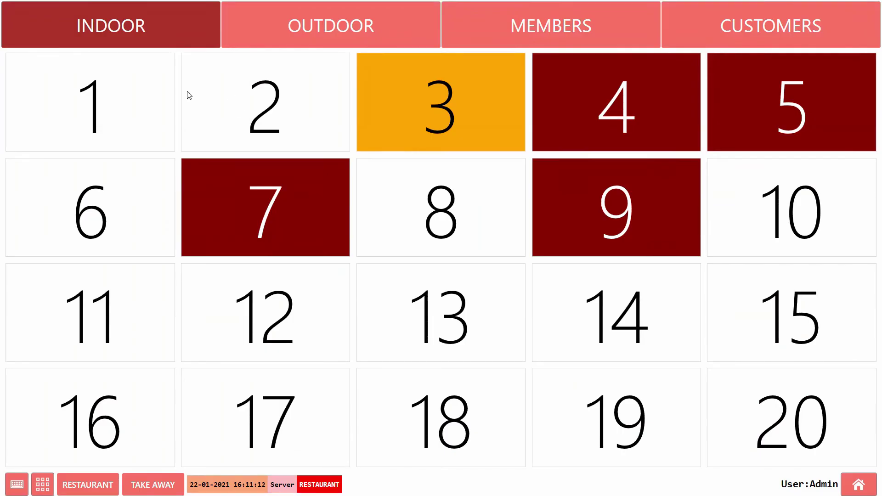
{"action": "left_click", "coordinate": [150, 90]}
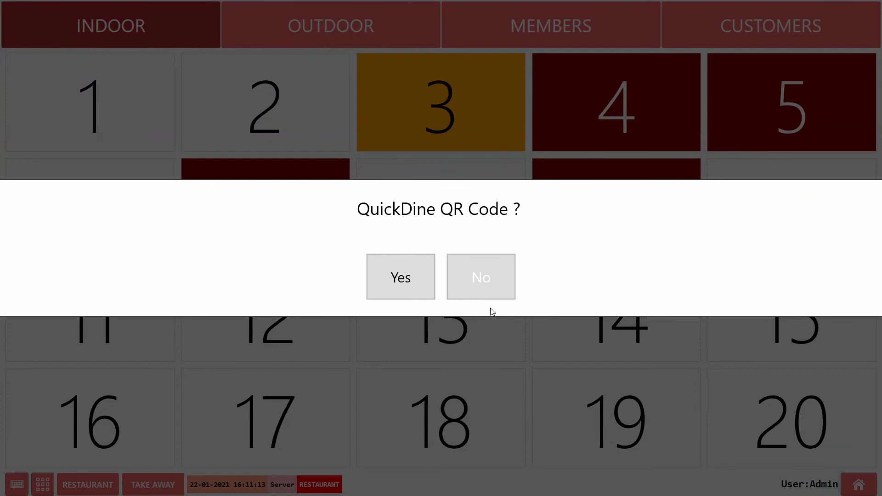
{"action": "left_click", "coordinate": [481, 278]}
{"action": "left_click", "coordinate": [460, 248]}
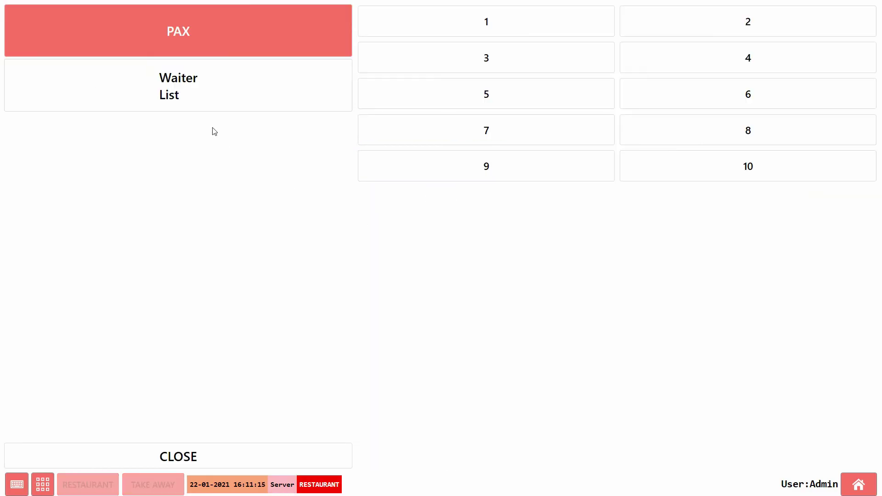
Step: Set the ticket's PAX to 2 and pick Waiter 2 from Waiter List
{"action": "left_click", "coordinate": [558, 23]}
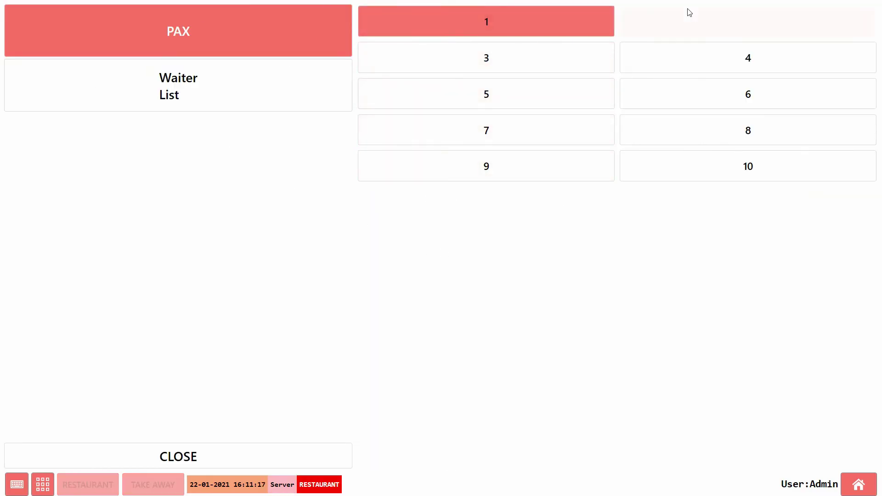
{"action": "left_click", "coordinate": [710, 15]}
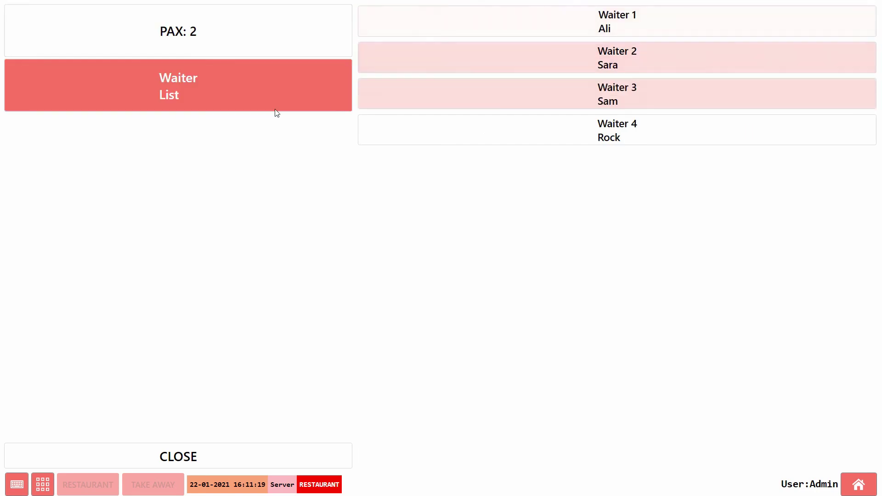
{"action": "left_click", "coordinate": [636, 123]}
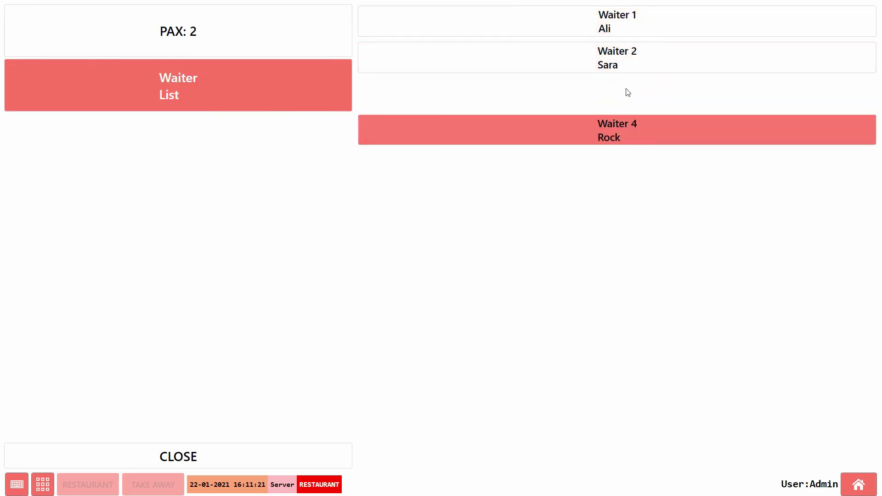
{"action": "left_click", "coordinate": [617, 59]}
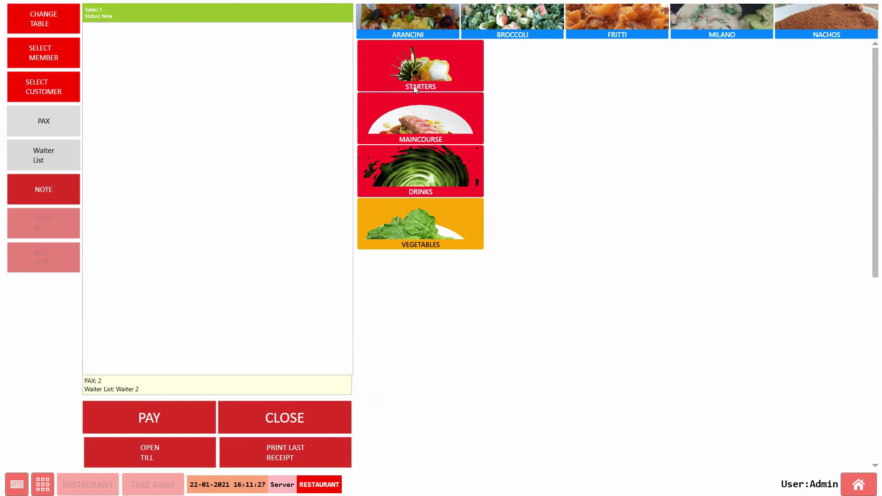
Step: Add ROSSINI, NACHOS and FRITTI from STARTERS to table 1's ticket, totaling 35.70
{"action": "left_click", "coordinate": [420, 69]}
{"action": "left_click", "coordinate": [644, 105]}
{"action": "left_click", "coordinate": [659, 173]}
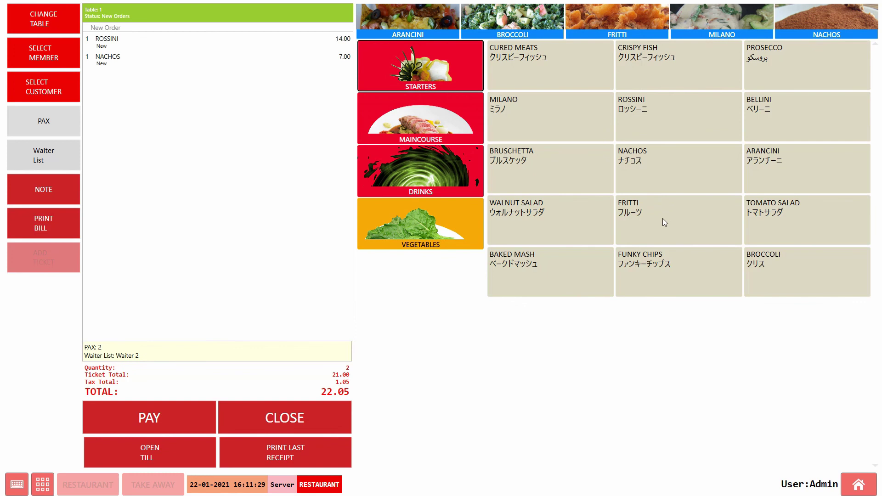
{"action": "left_click", "coordinate": [662, 219]}
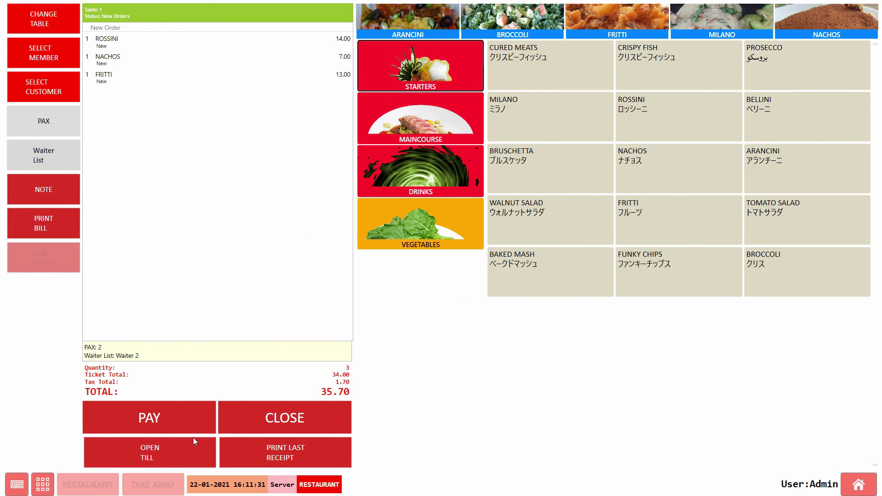